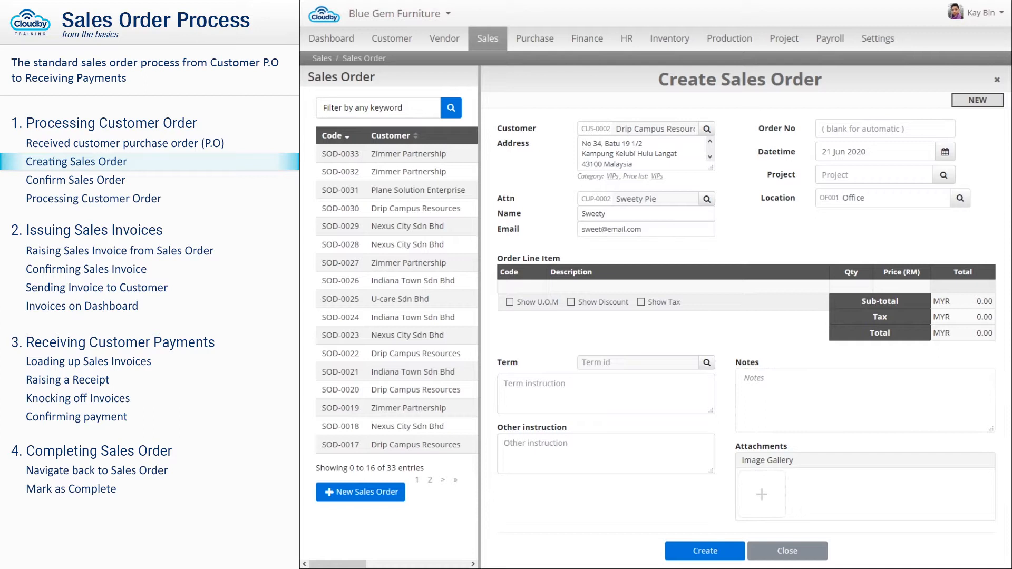
- Add Piko Table and Kitty Glass order lines, each with quantity 2
{"action": "left_click", "coordinate": [523, 288]}
{"action": "type", "text": "Piko"}
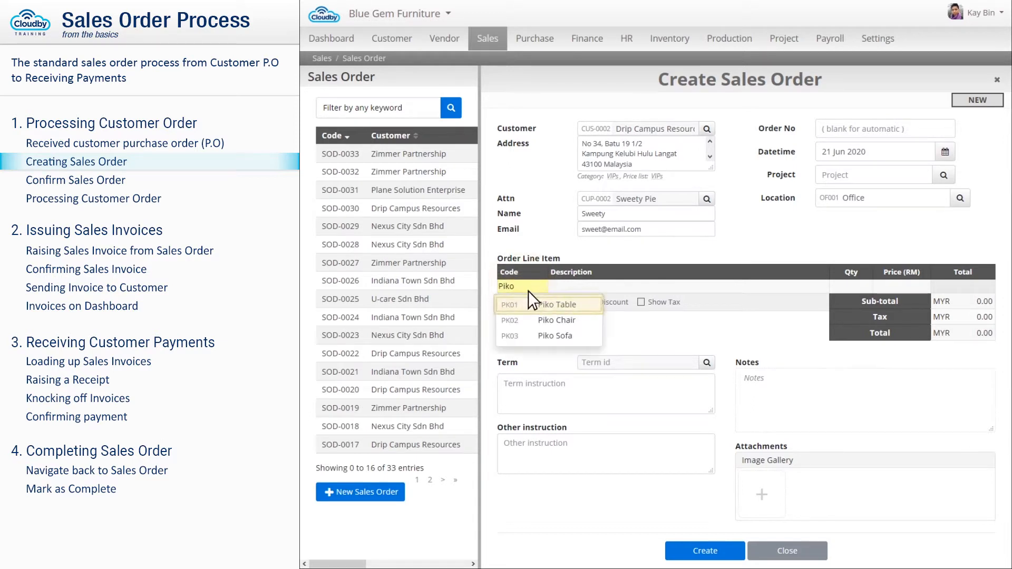
{"action": "left_click", "coordinate": [549, 306]}
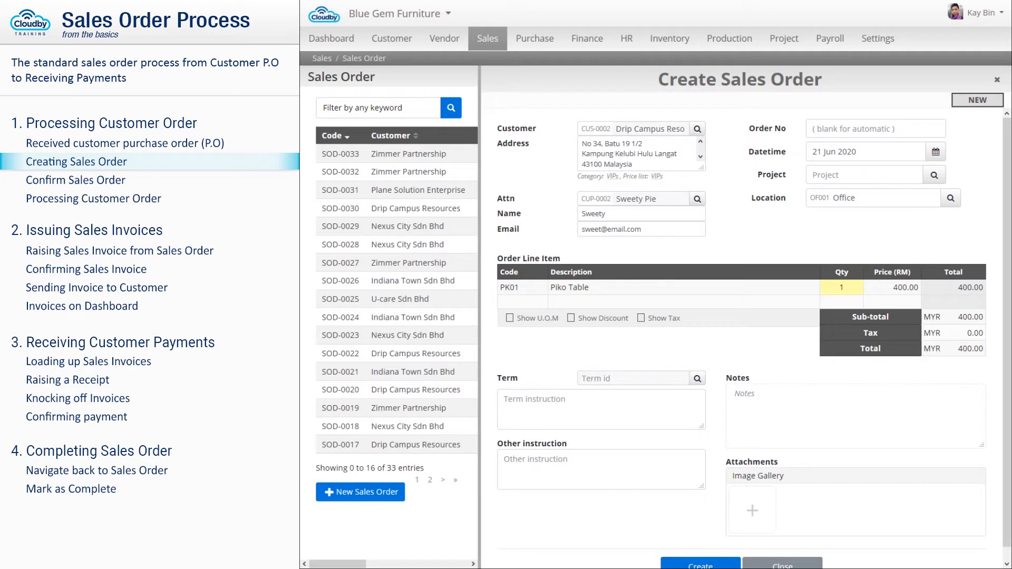
{"action": "left_click", "coordinate": [842, 287]}
{"action": "type", "text": "2"}
{"action": "left_click", "coordinate": [522, 302]}
{"action": "type", "text": "Kitty"}
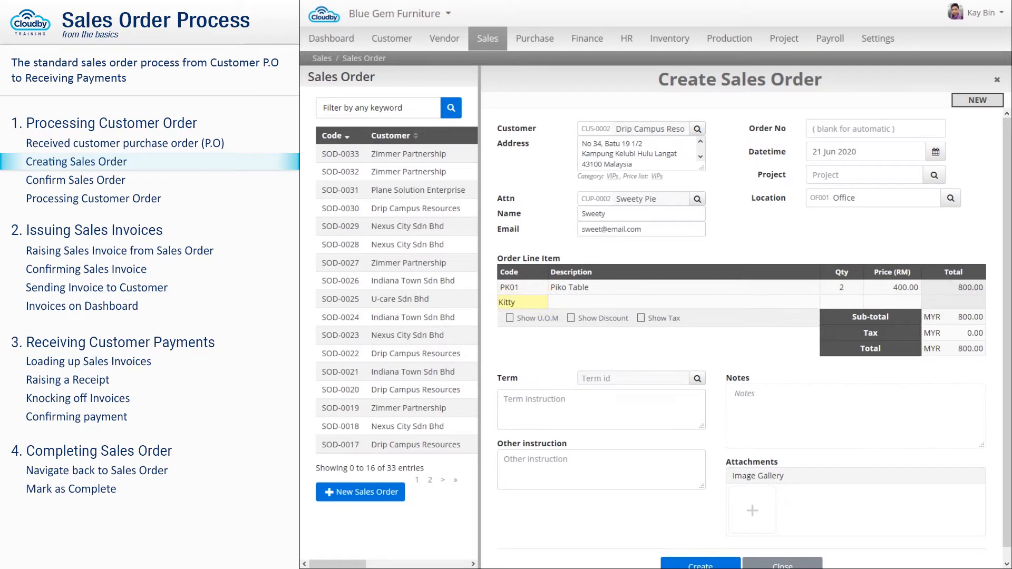
{"action": "left_click", "coordinate": [841, 302]}
{"action": "type", "text": "2"}
- Add 10 Kitty Jugs, one Hash Sofa and Transportation, then enter 'Immedia' in the term
{"action": "left_click", "coordinate": [522, 319]}
{"action": "type", "text": "jug"}
{"action": "left_click", "coordinate": [842, 318]}
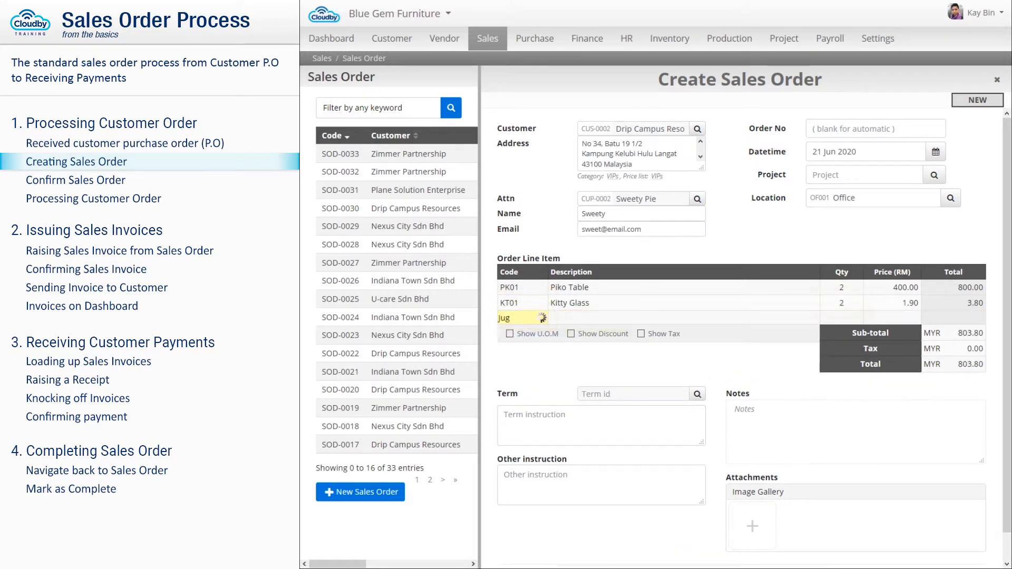
{"action": "type", "text": "10"}
{"action": "left_click", "coordinate": [522, 334]}
{"action": "type", "text": "Sofa"}
{"action": "key", "text": "Return"}
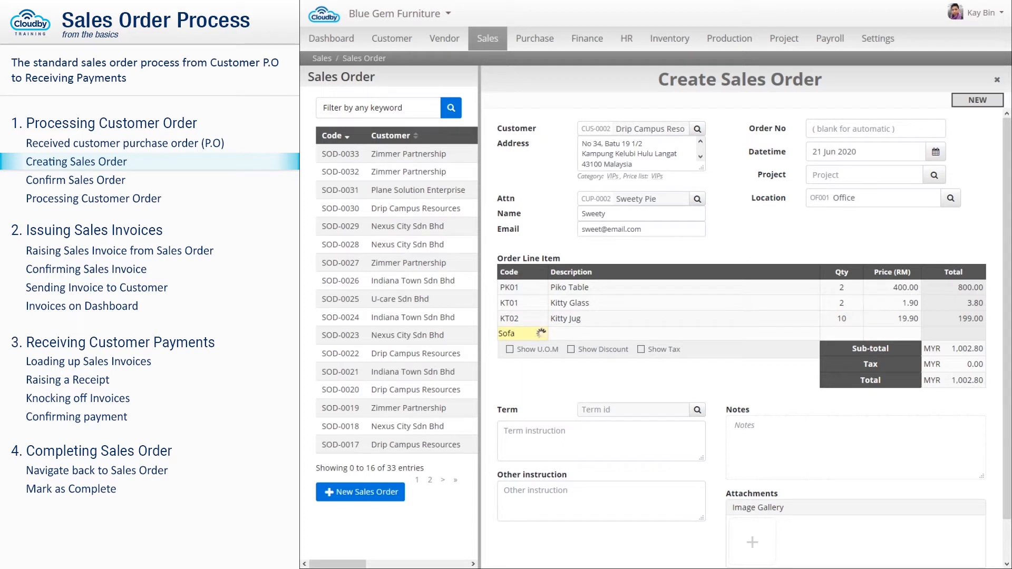
{"action": "type", "text": "Transport"}
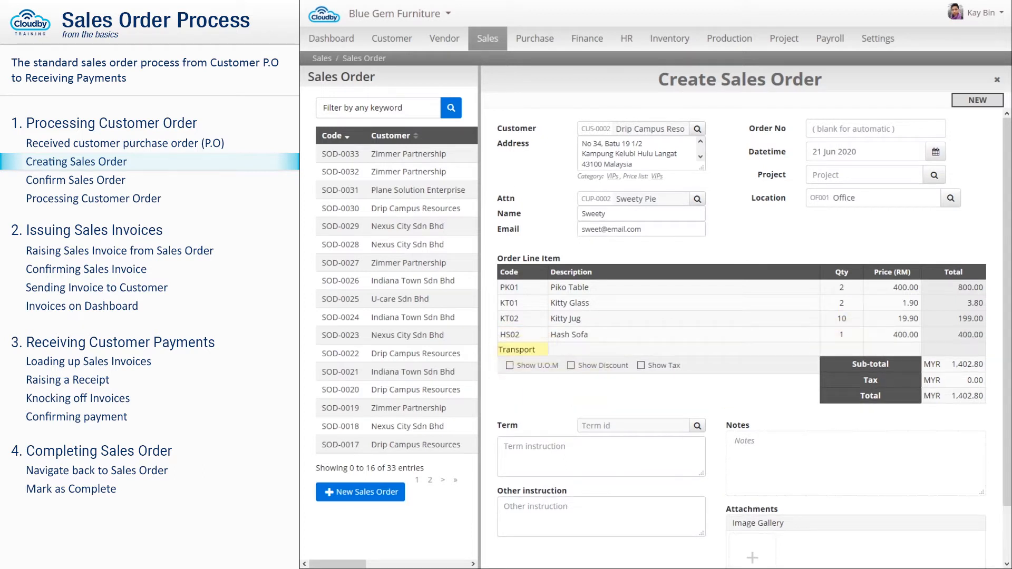
{"action": "key", "text": "Return"}
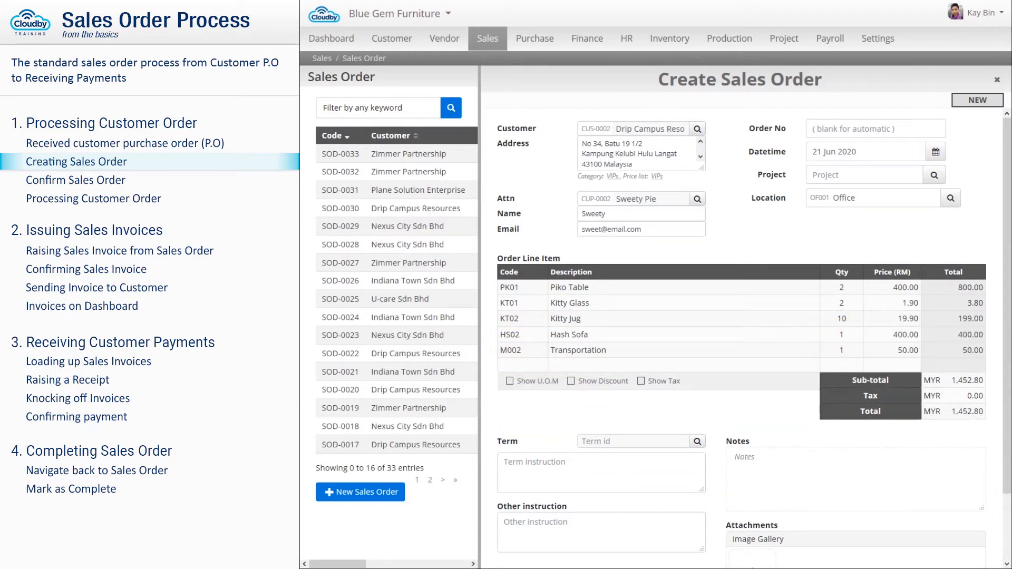
{"action": "left_click", "coordinate": [633, 442]}
{"action": "type", "text": "Immedia"}
- Pick the Immediate term and add the instruction 'VIP Customer wants to double wrap the Kitty Jug, please handle with care'
{"action": "left_click", "coordinate": [628, 461]}
{"action": "left_click", "coordinate": [601, 533]}
{"action": "type", "text": "VIP Customer wants to double wrap the Kitty Jug, please handle with care"}
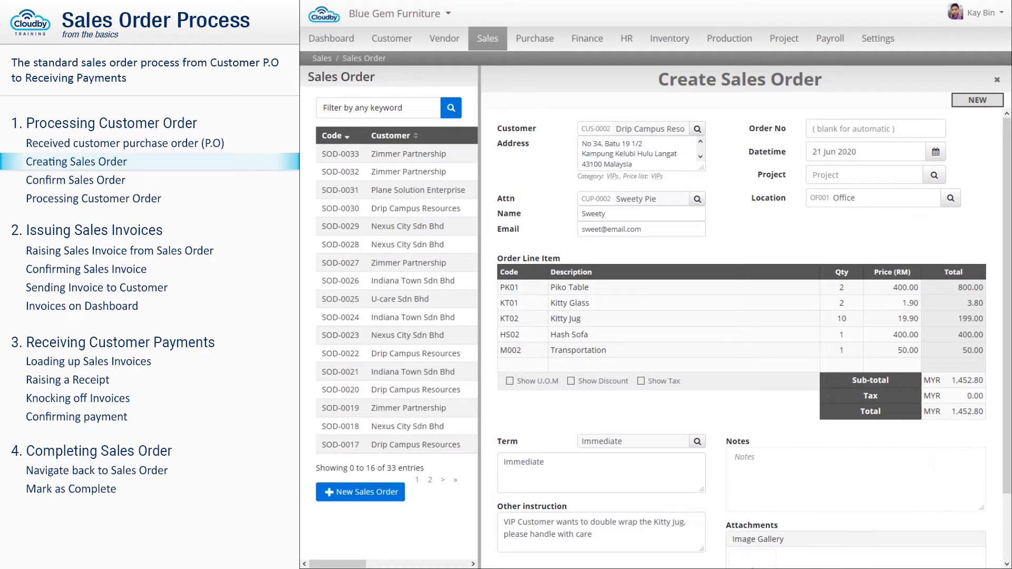
- Add the note 'Make sure customer payment cleared from the bank before dispatching the goods' and create the order
{"action": "left_click", "coordinate": [855, 478]}
{"action": "type", "text": "Make sure customer payment cleared from the bank before dispatching the goods"}
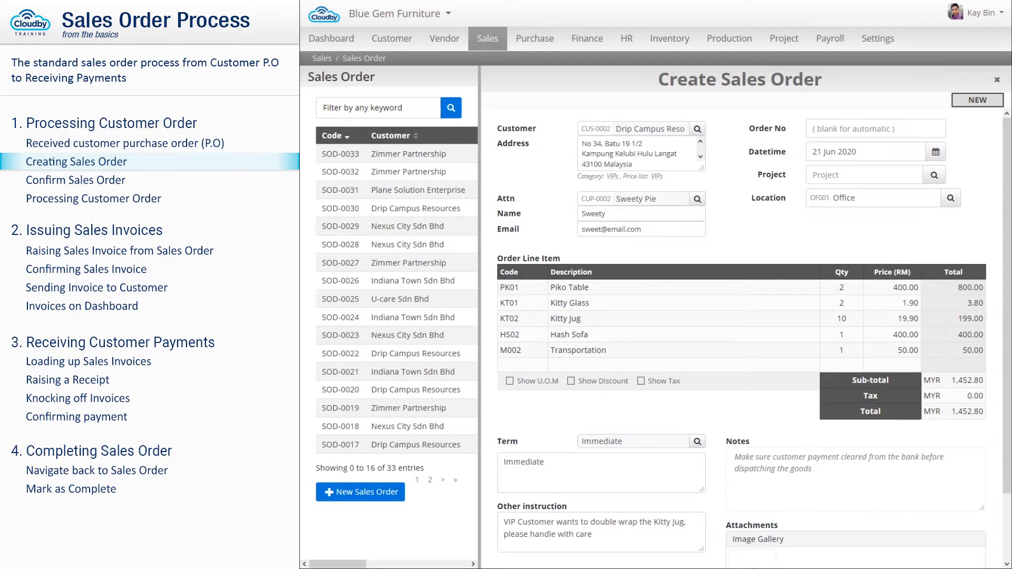
{"action": "scroll", "coordinate": [655, 515], "scroll_direction": "down", "scroll_amount": 3}
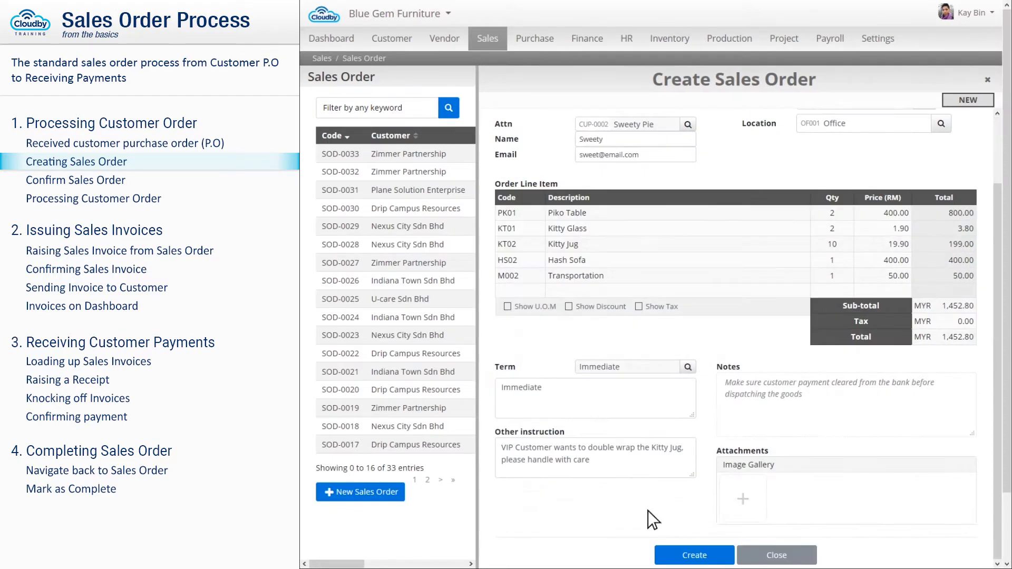
{"action": "left_click", "coordinate": [685, 551]}
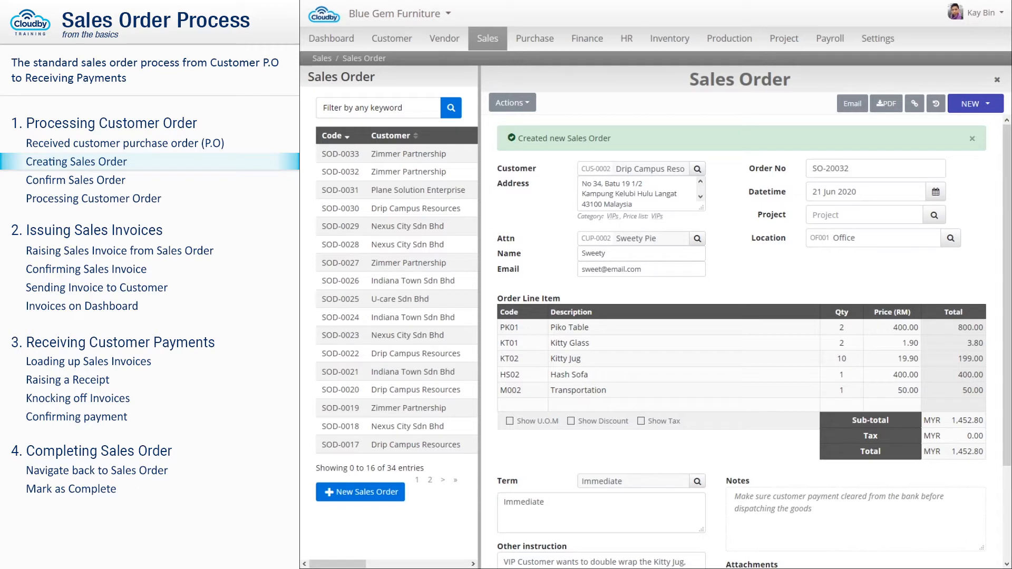
- Change sales order SO-20032's status from NEW to CONFIRM
{"action": "left_click", "coordinate": [966, 105]}
{"action": "left_click", "coordinate": [954, 128]}
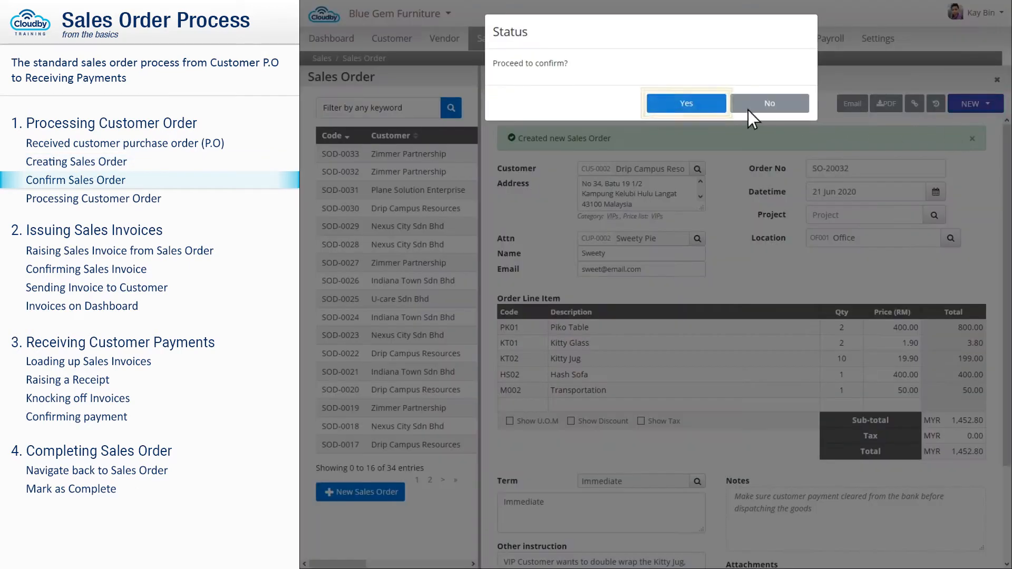
{"action": "left_click", "coordinate": [687, 104]}
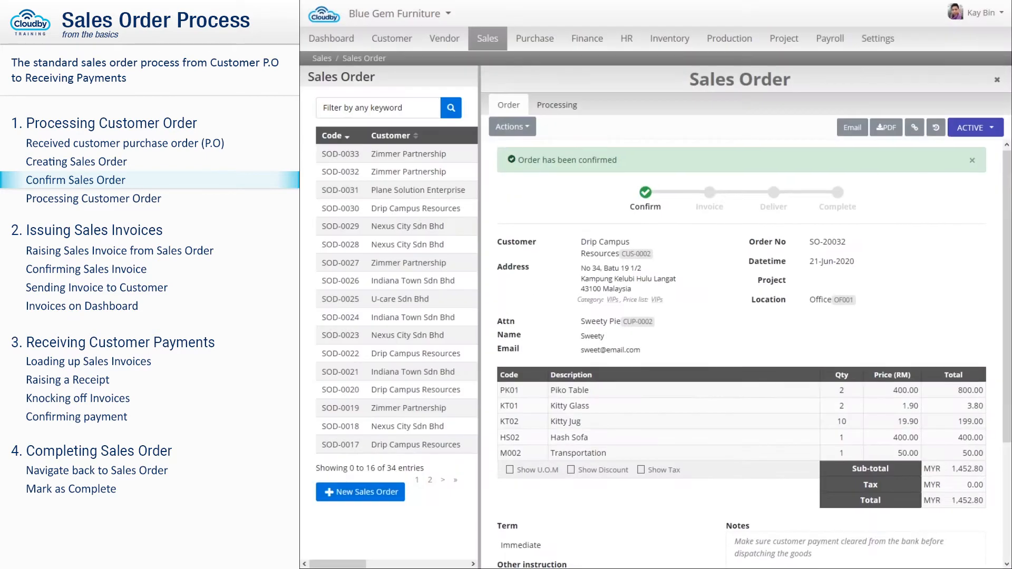
- Review the confirmed order and open its Processing tab
{"action": "scroll", "coordinate": [741, 353], "scroll_direction": "down", "scroll_amount": 2}
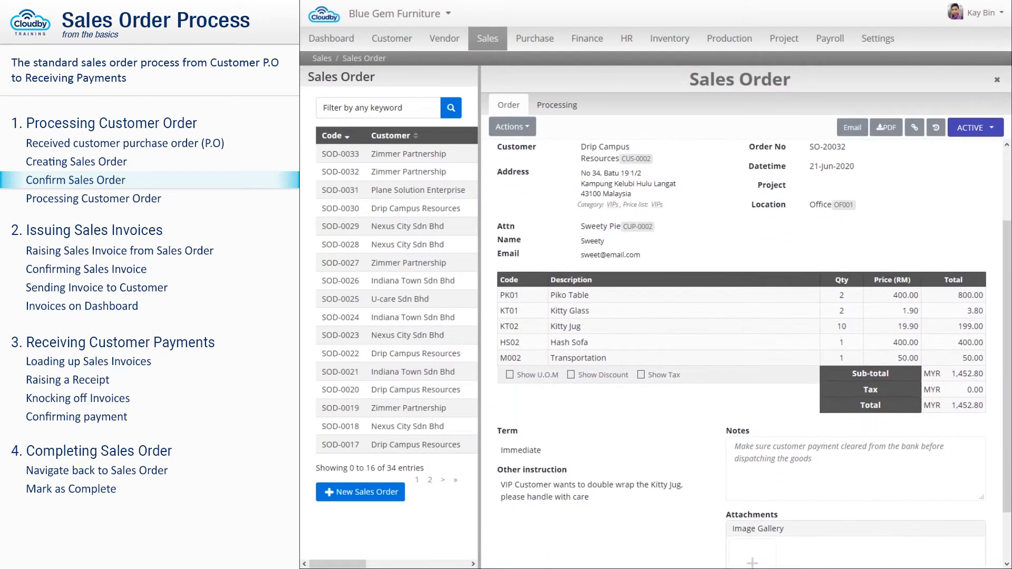
{"action": "scroll", "coordinate": [740, 353], "scroll_direction": "down", "scroll_amount": 1}
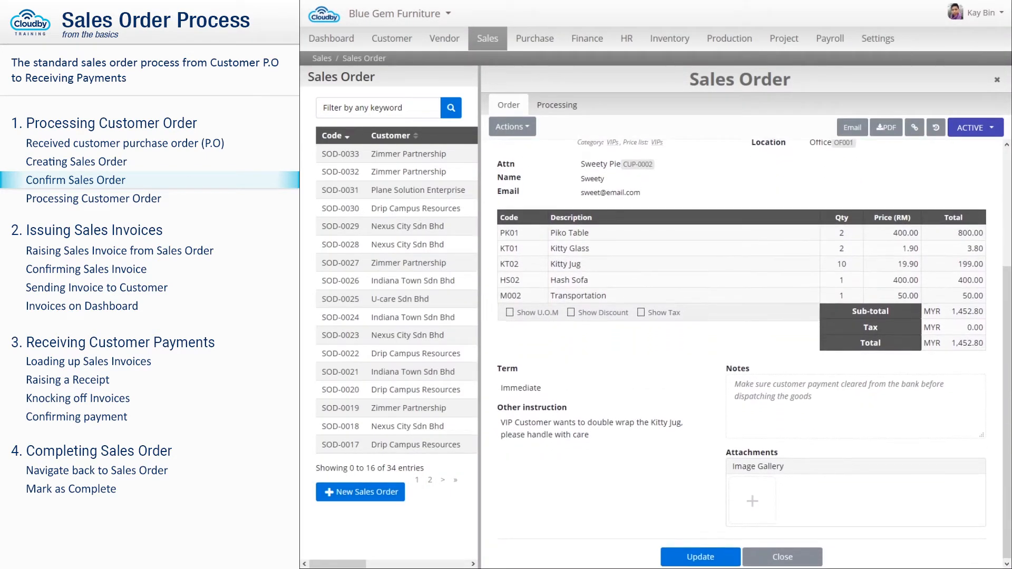
{"action": "scroll", "coordinate": [741, 353], "scroll_direction": "up", "scroll_amount": 1}
{"action": "scroll", "coordinate": [741, 354], "scroll_direction": "up", "scroll_amount": 2}
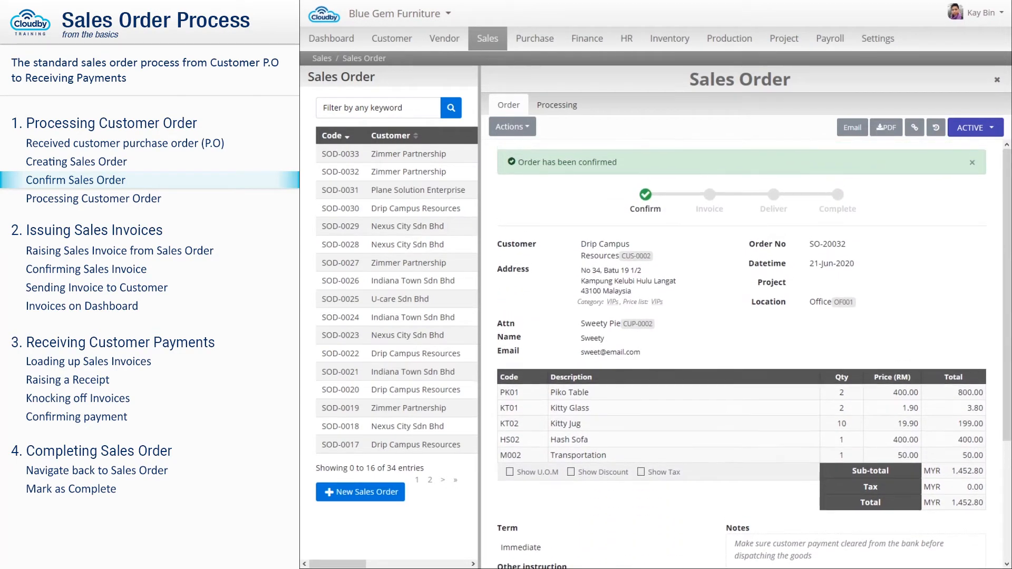
{"action": "left_click", "coordinate": [557, 107]}
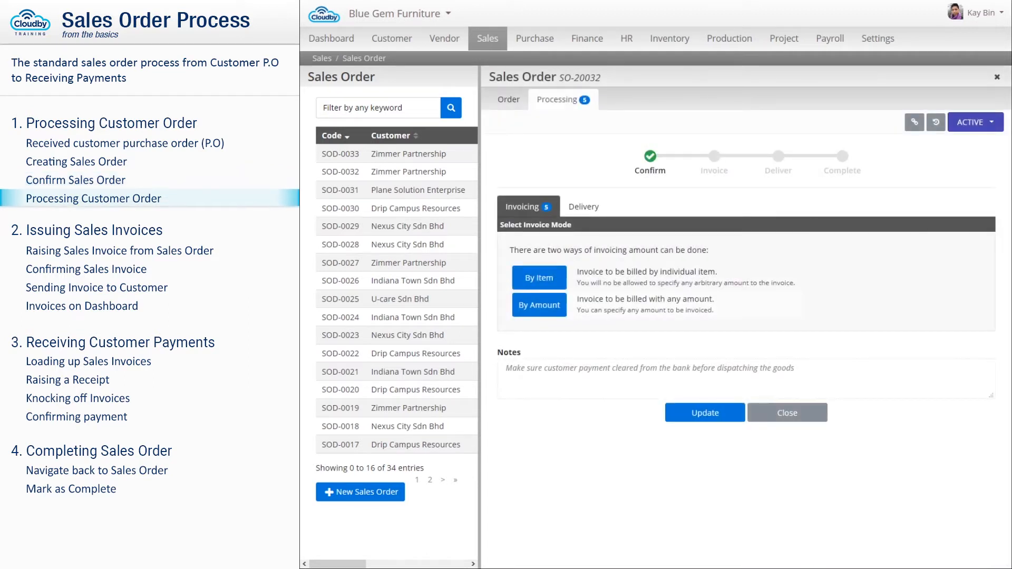
{"action": "left_click", "coordinate": [584, 208]}
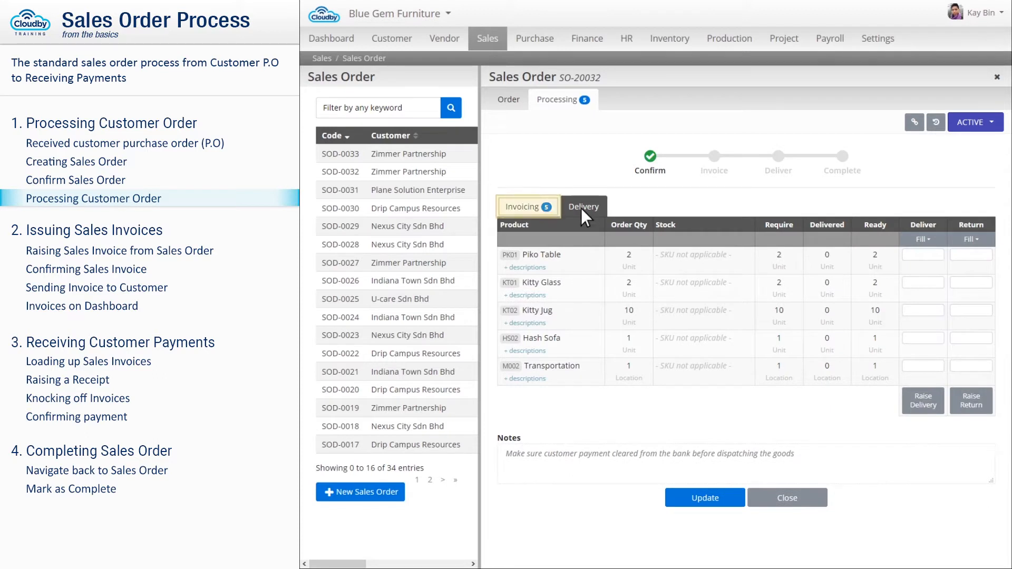
{"action": "left_click", "coordinate": [529, 207]}
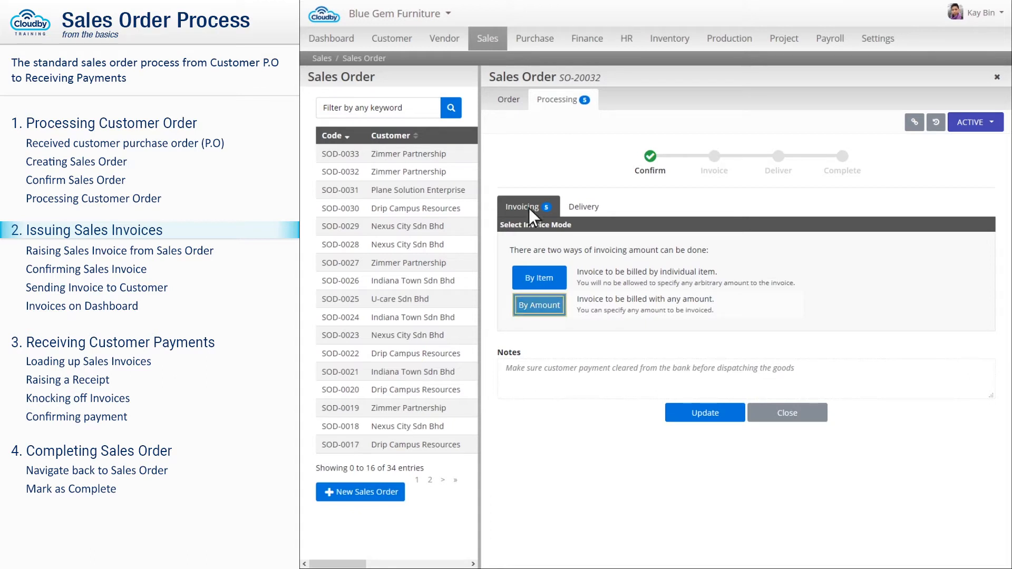
- Raise an invoice By Amount for the full MYR 1,452.80 and follow it to IV-20032
{"action": "left_click", "coordinate": [540, 306]}
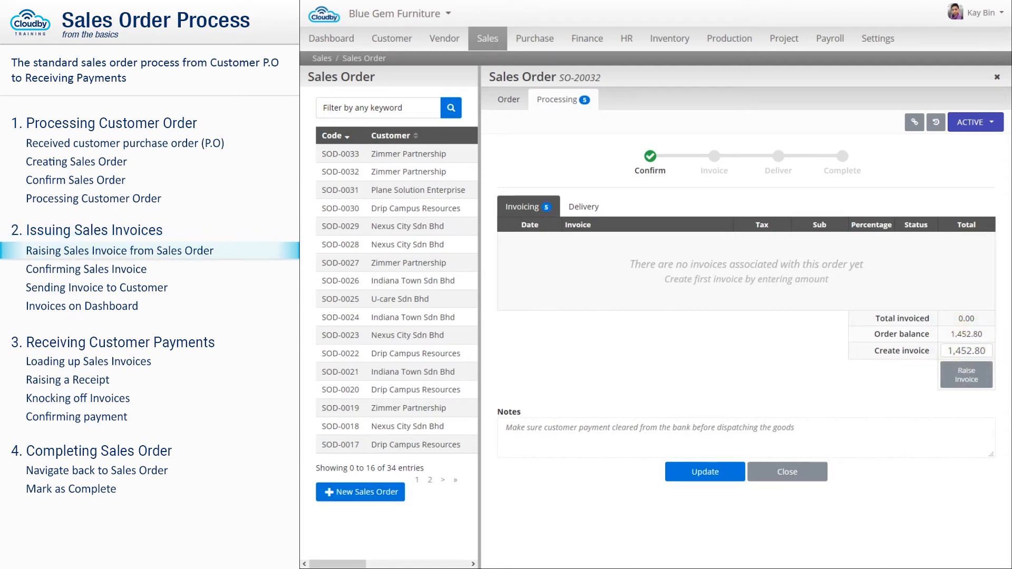
{"action": "left_click", "coordinate": [968, 376]}
{"action": "left_click", "coordinate": [687, 115]}
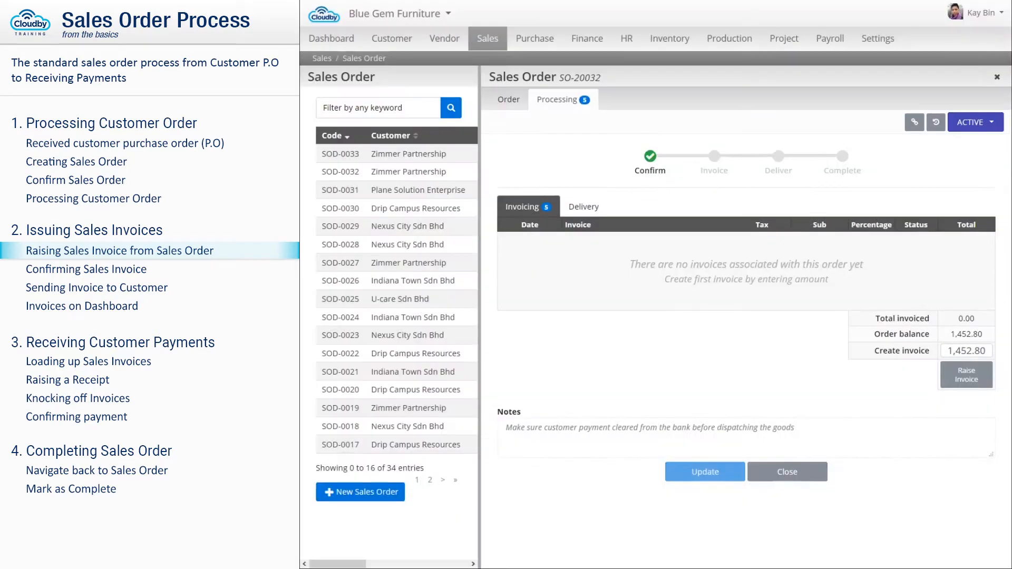
{"action": "left_click", "coordinate": [687, 104]}
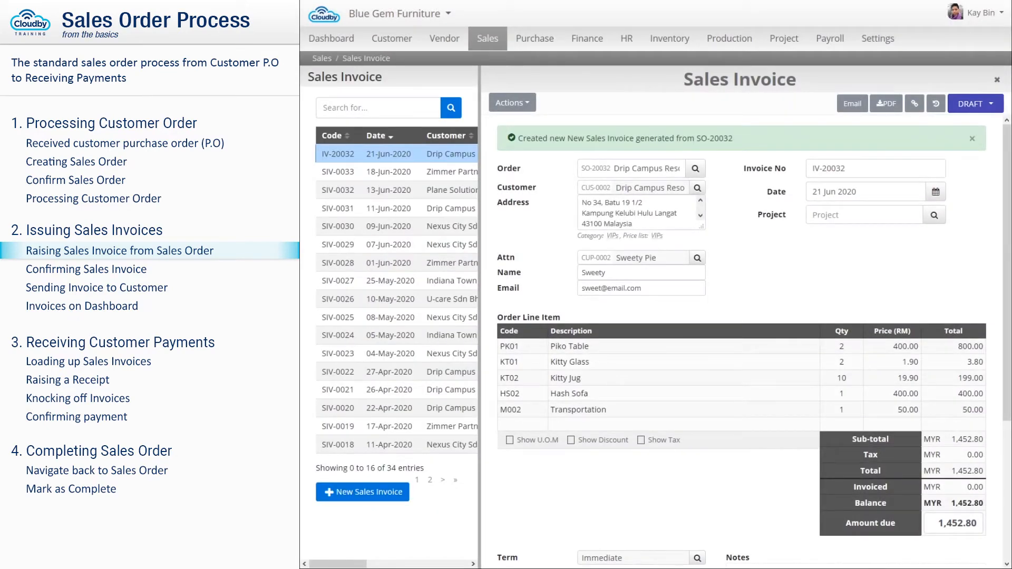
- Choose Maybank as IV-20032's receiving account and update the invoice
{"action": "scroll", "coordinate": [737, 343], "scroll_direction": "down", "scroll_amount": 3}
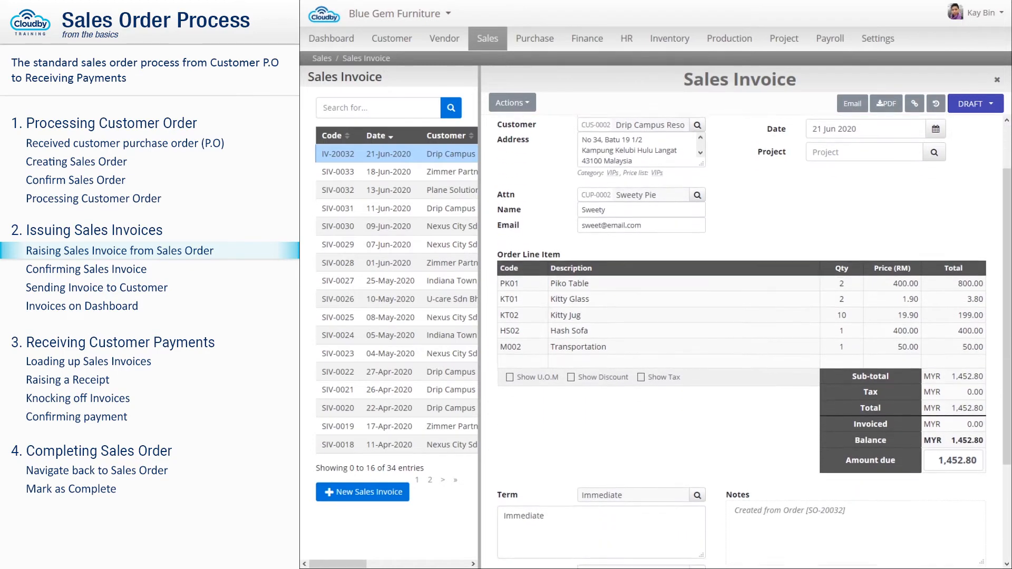
{"action": "scroll", "coordinate": [738, 343], "scroll_direction": "down", "scroll_amount": 2}
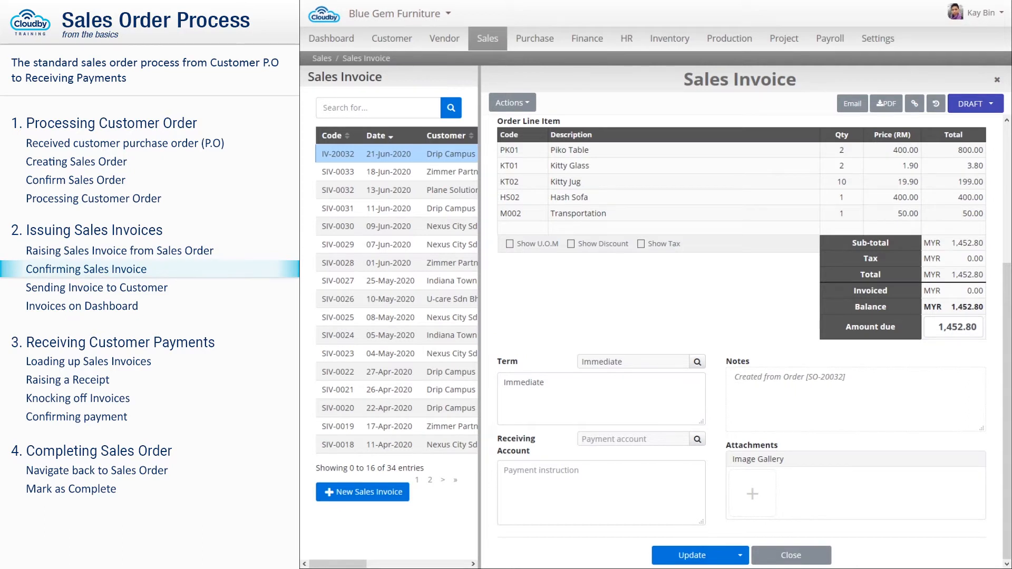
{"action": "type", "text": "Maybank"}
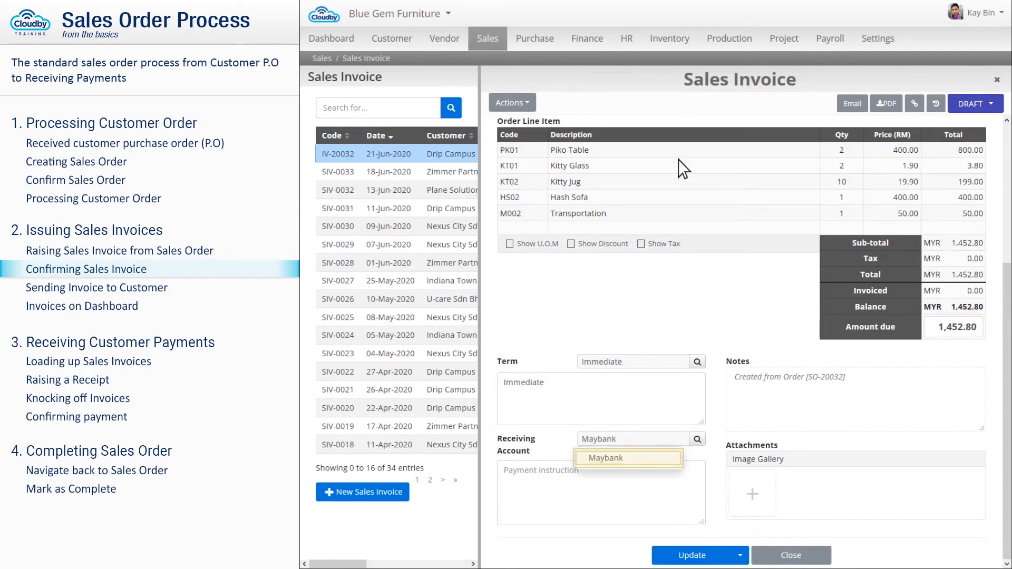
{"action": "left_click", "coordinate": [628, 460]}
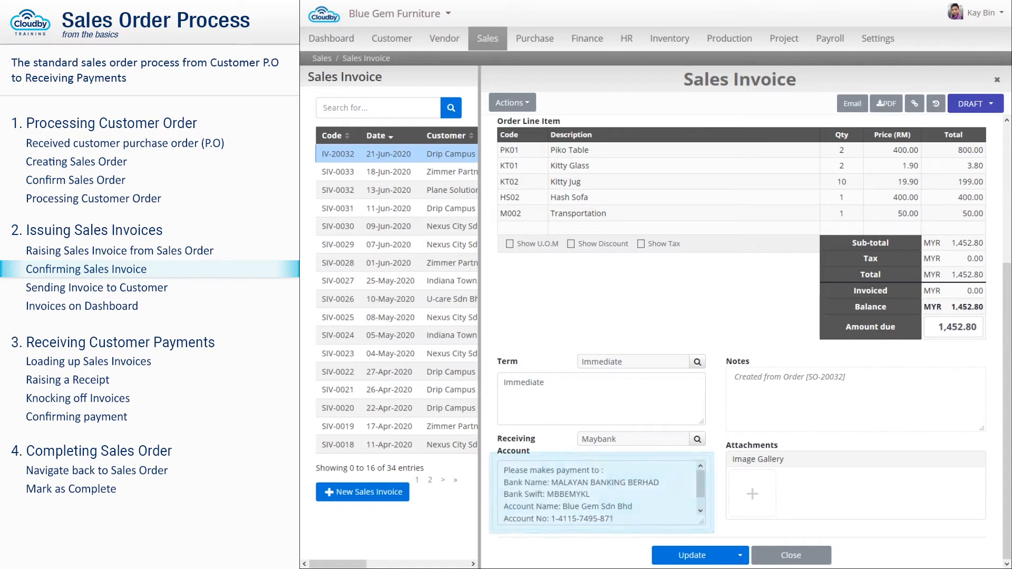
{"action": "left_click", "coordinate": [687, 556]}
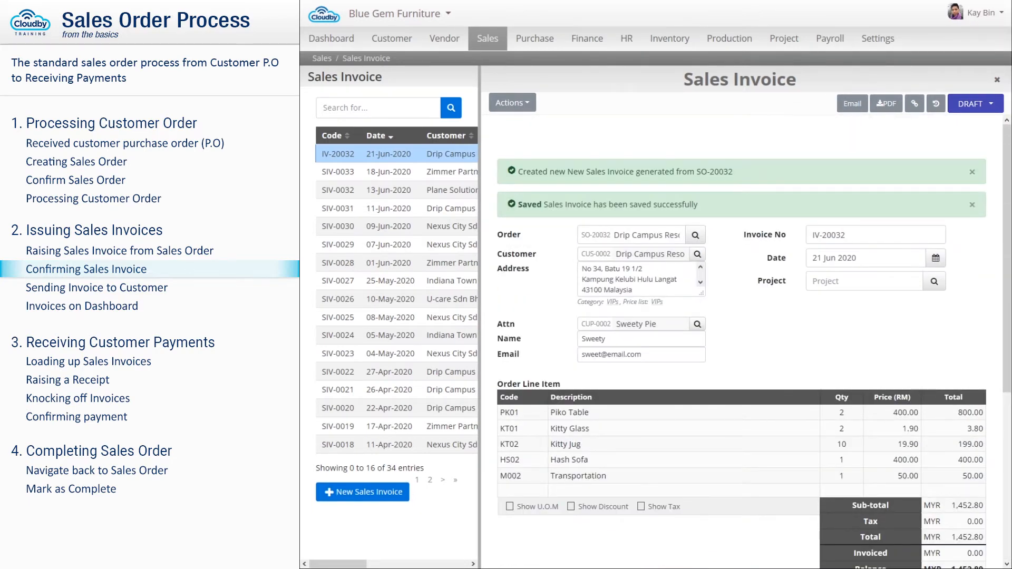
- Change invoice IV-20032's status from DRAFT to CONFIRM, posting it
{"action": "left_click", "coordinate": [966, 106]}
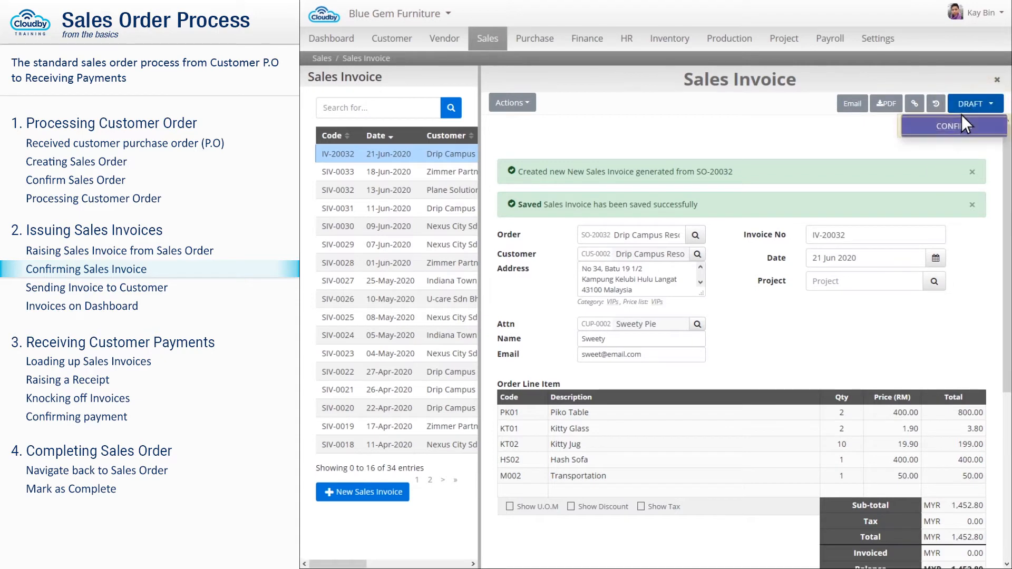
{"action": "left_click", "coordinate": [954, 127]}
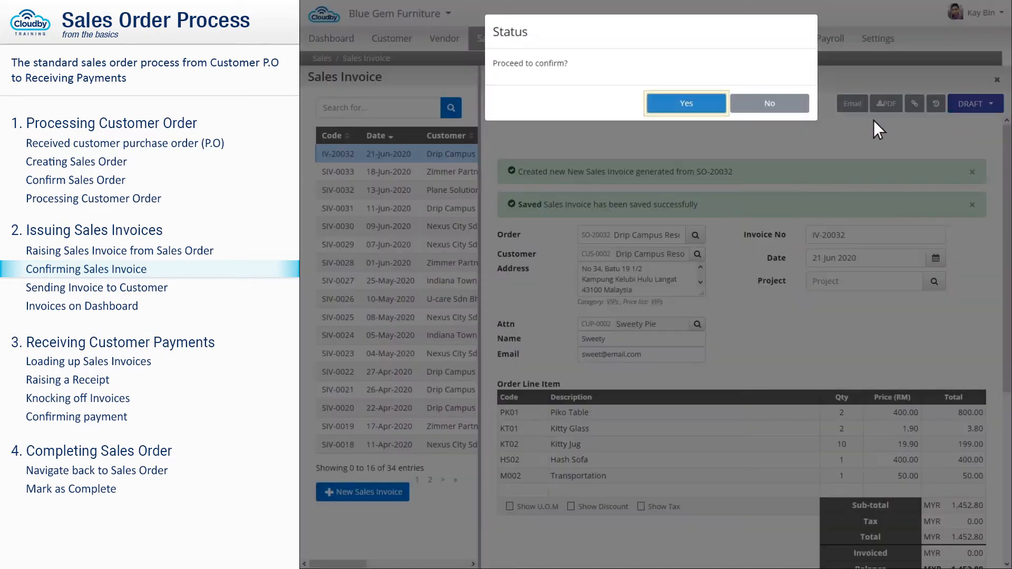
{"action": "left_click", "coordinate": [686, 103]}
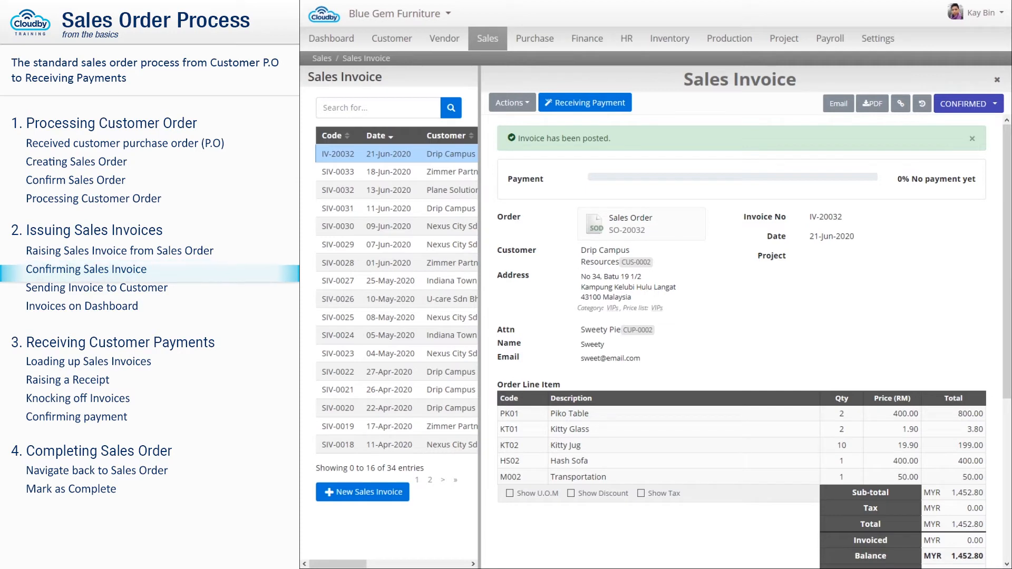
- Preview the invoice PDF, then reopen IV-20032 from the dashboard's Invoice Due list
{"action": "left_click", "coordinate": [872, 105]}
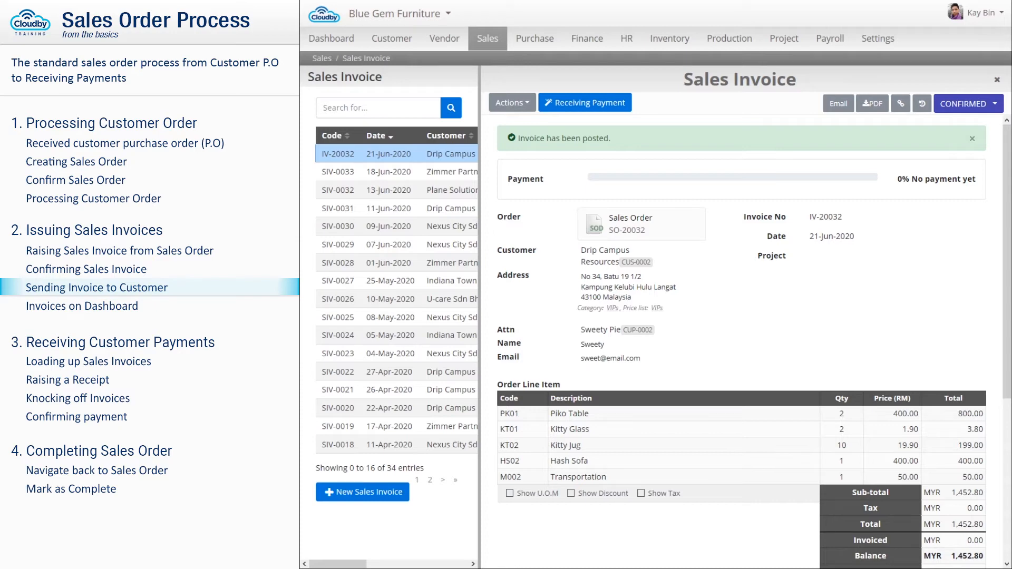
{"action": "left_click", "coordinate": [330, 39]}
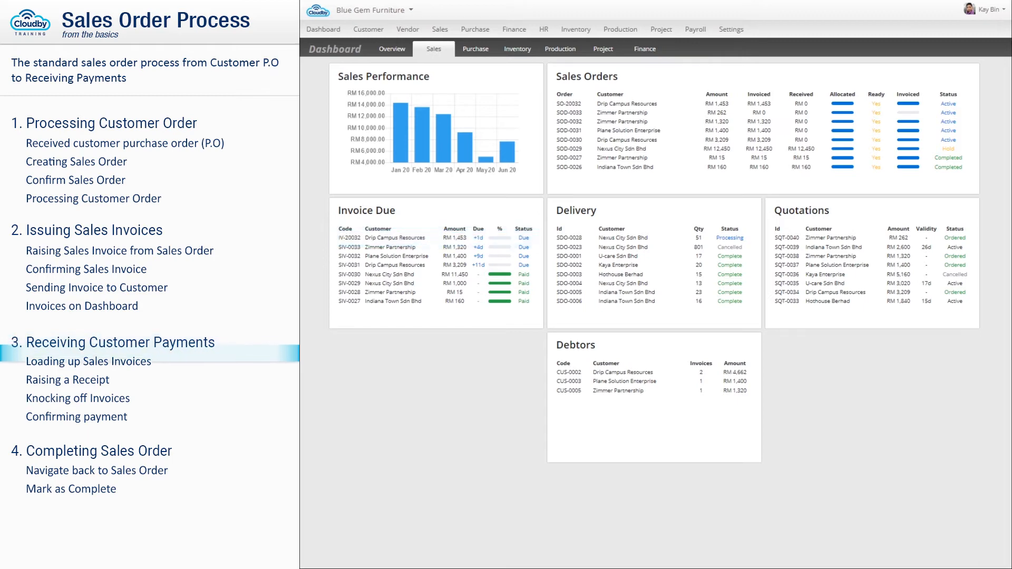
{"action": "left_click", "coordinate": [349, 238]}
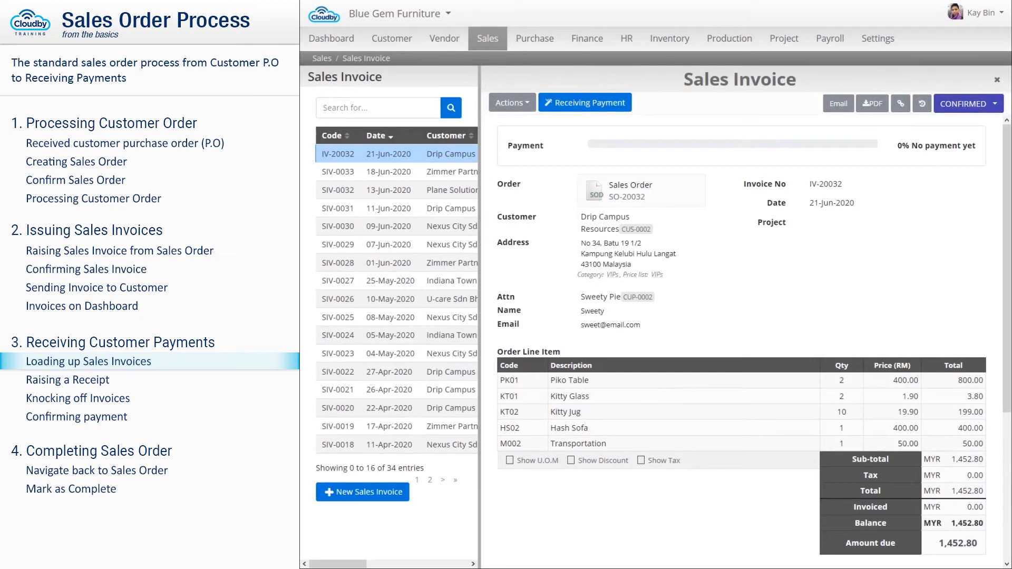
- Create a receipt voucher for IV-20032's MYR 1,452.80 via Receiving Payment
{"action": "left_click", "coordinate": [591, 105]}
{"action": "left_click", "coordinate": [687, 105]}
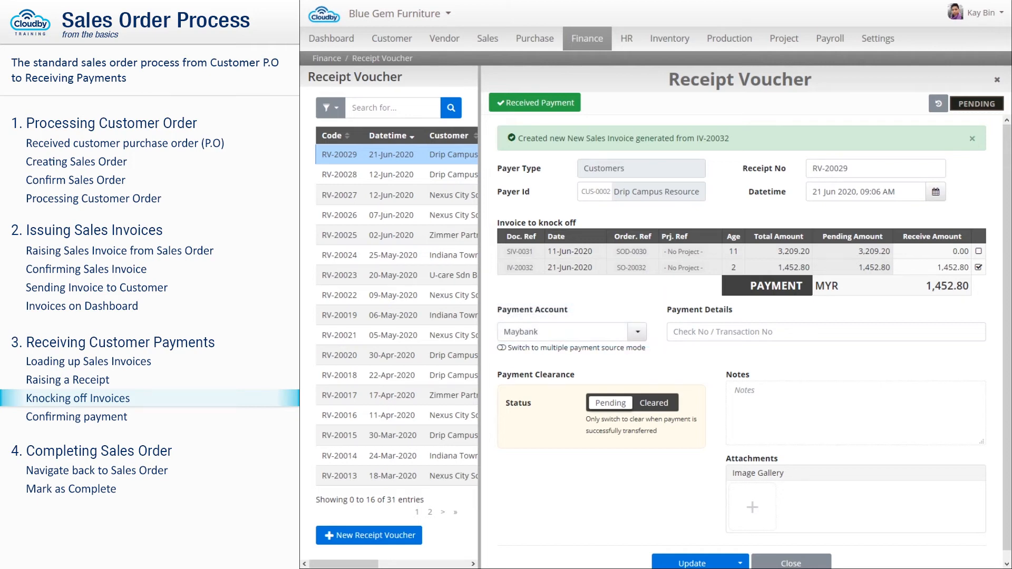
- Enter the cheque number in Payment Details, update RV-20029, and set its clearance to Cleared
{"action": "left_click", "coordinate": [688, 561]}
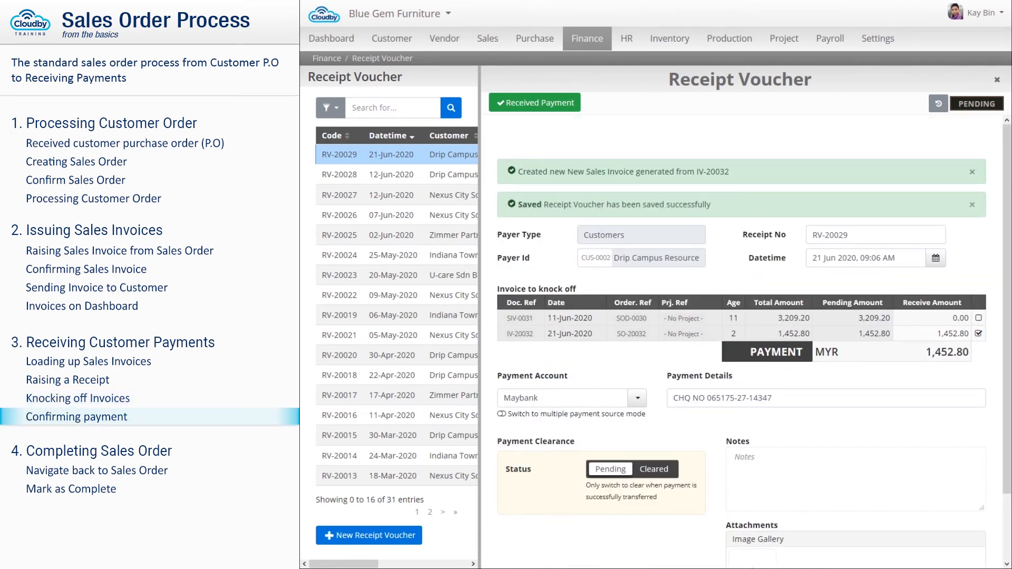
{"action": "left_click", "coordinate": [652, 469]}
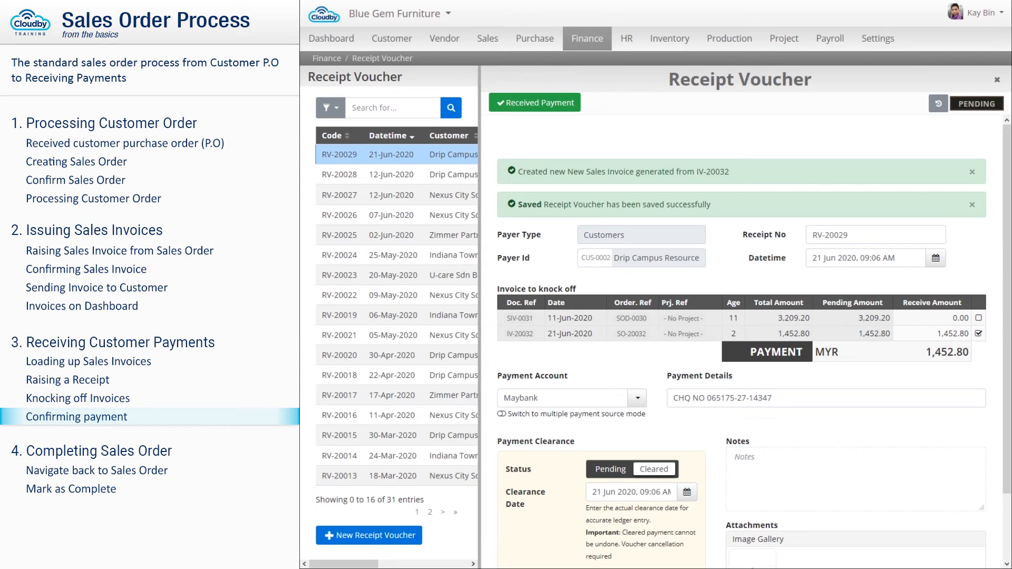
- Submit receipt RV-20029 and preview its Receipt PDF, zoomed out one step
{"action": "left_click", "coordinate": [690, 554]}
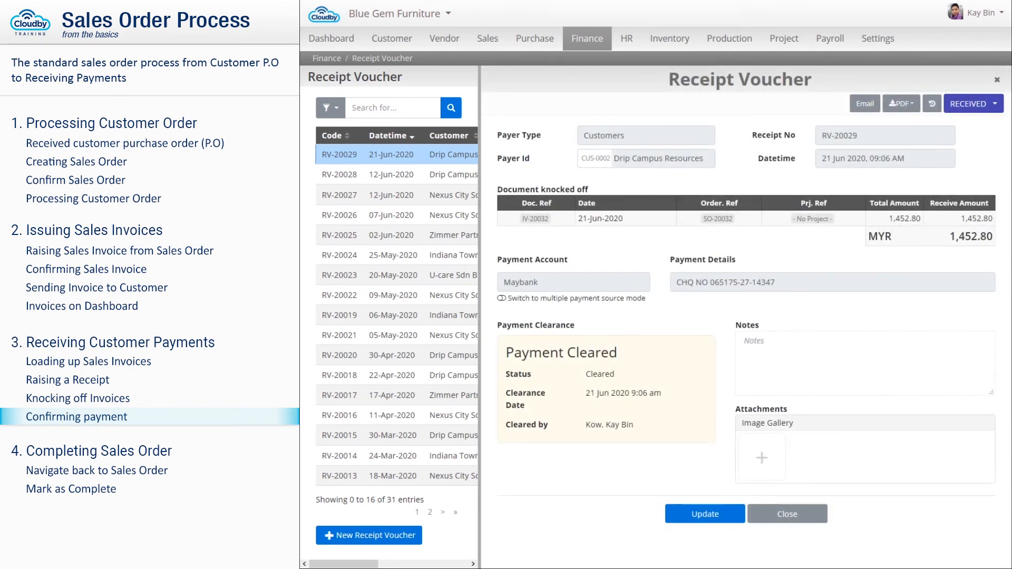
{"action": "left_click", "coordinate": [896, 104]}
{"action": "left_click", "coordinate": [943, 125]}
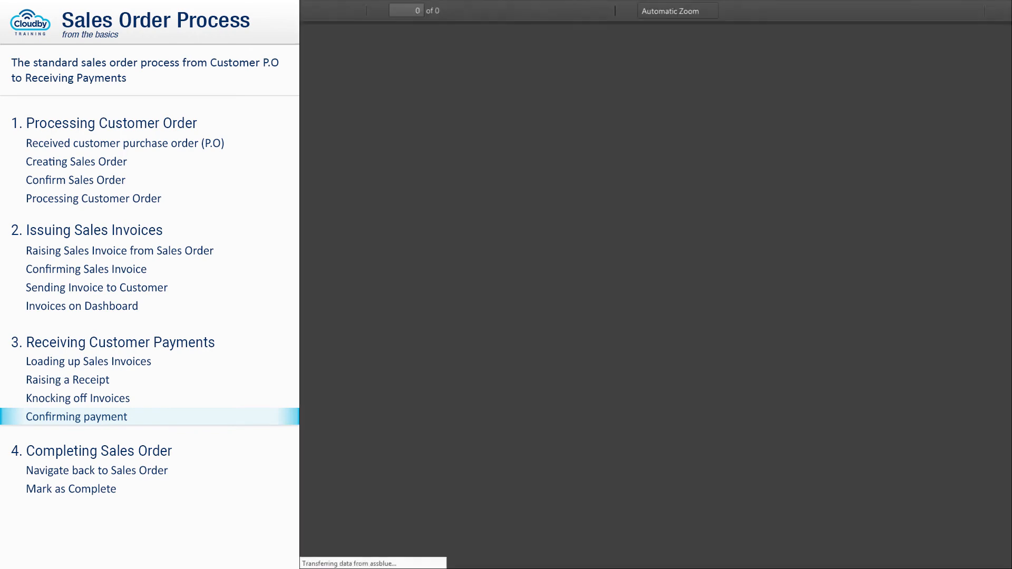
{"action": "key", "text": "ctrl+minus"}
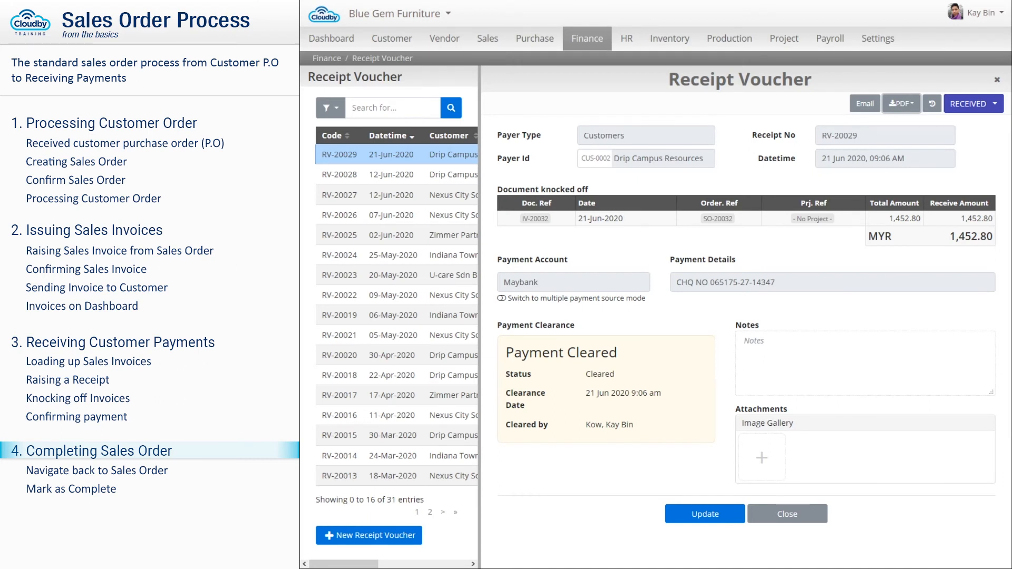
- Open SO-20032 and check its linked invoice and delivery order steps
{"action": "left_click", "coordinate": [719, 218]}
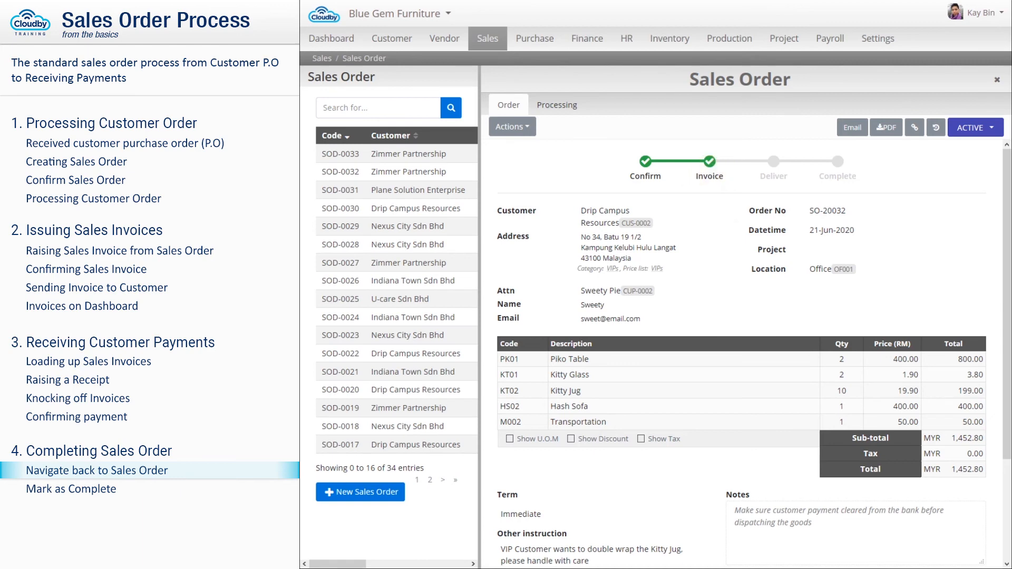
{"action": "left_click", "coordinate": [710, 179]}
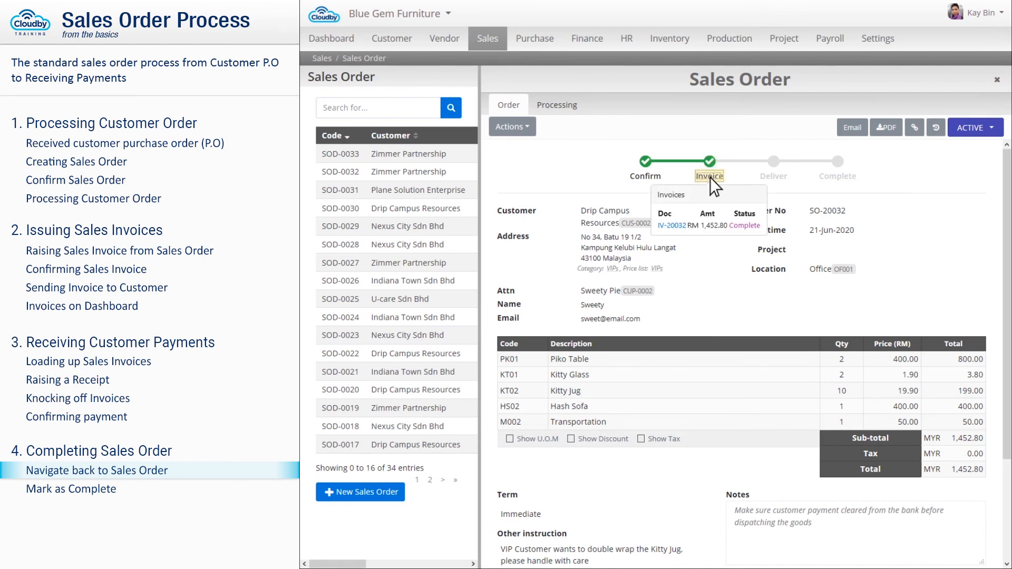
{"action": "left_click", "coordinate": [773, 177]}
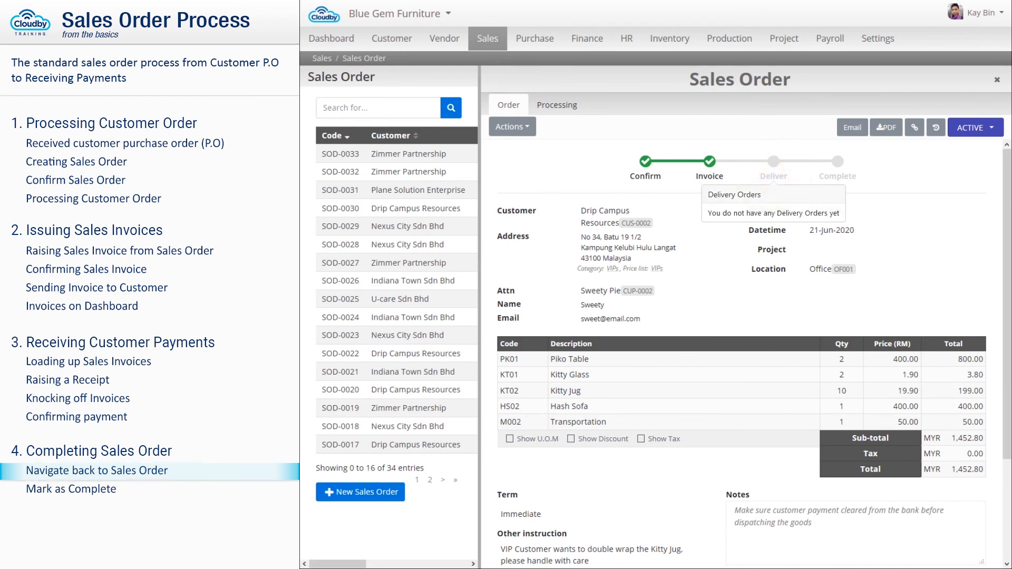
- Change SO-20032's status from ACTIVE to COMPLETE
{"action": "left_click", "coordinate": [975, 129]}
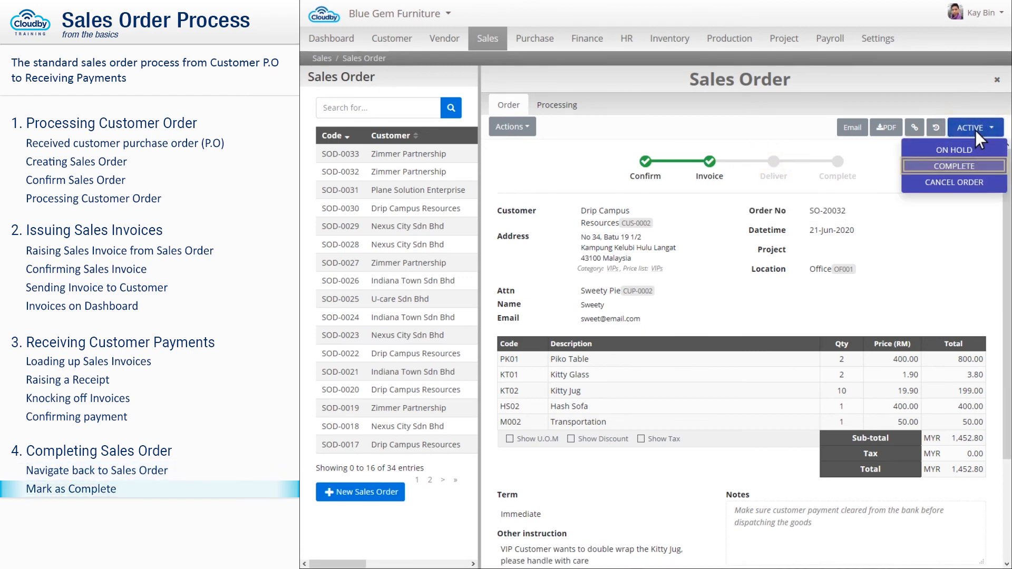
{"action": "left_click", "coordinate": [954, 167]}
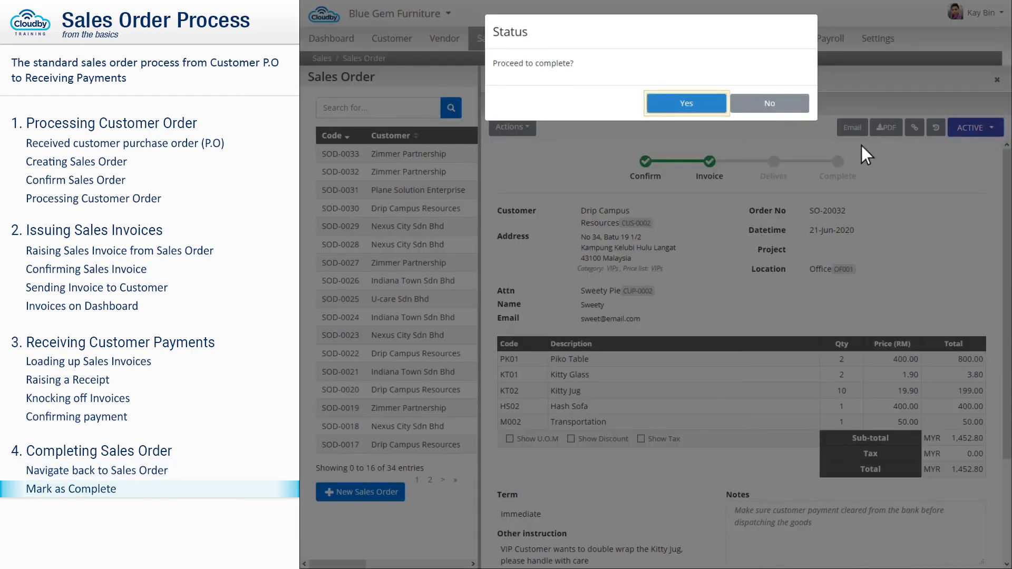
{"action": "left_click", "coordinate": [686, 103]}
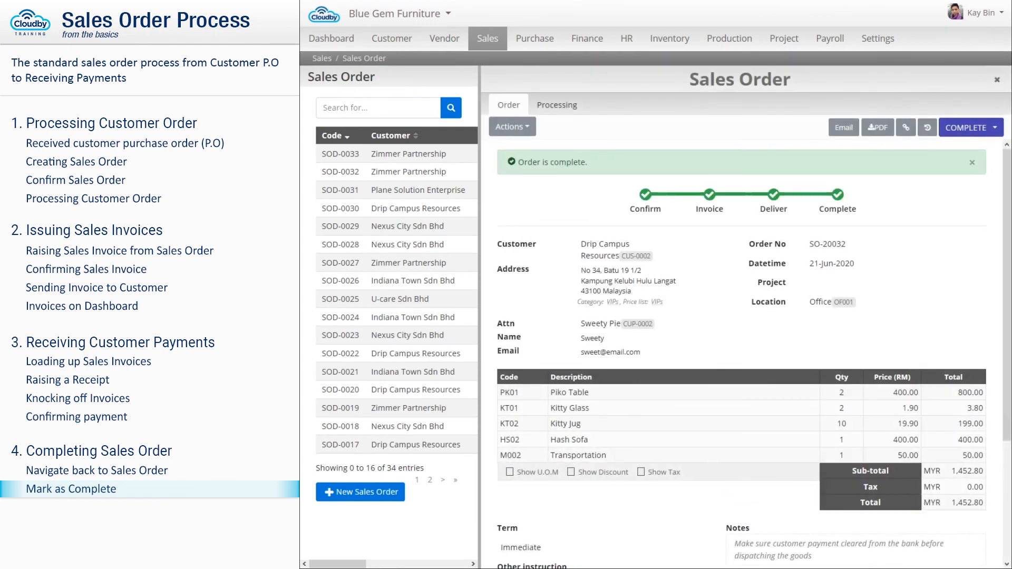